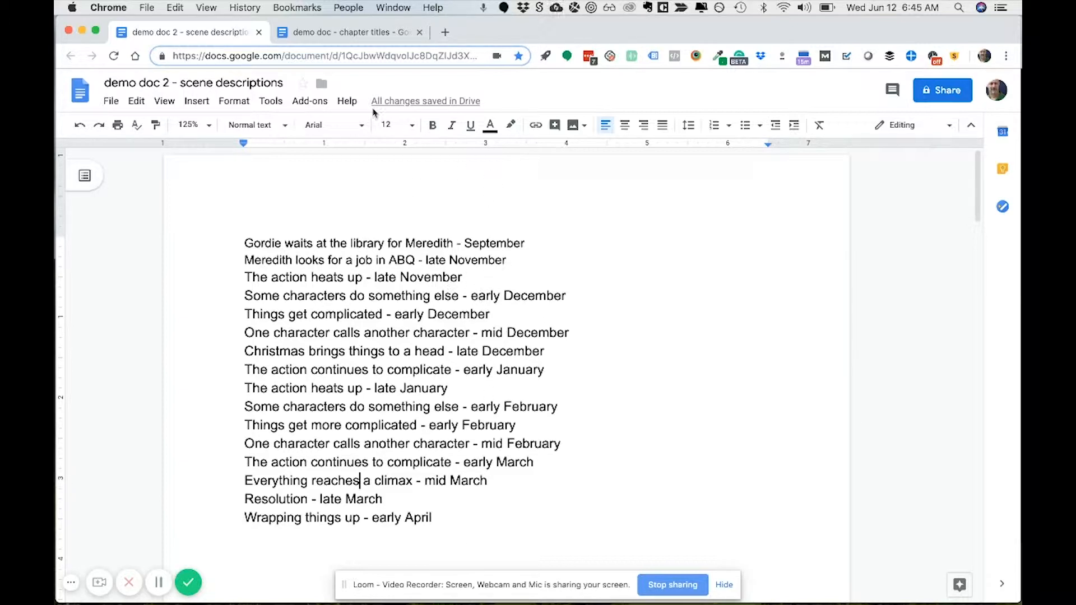
Step: Switch to the chapter titles document and look through its titled and untitled chapter lists
{"action": "left_click", "coordinate": [360, 39]}
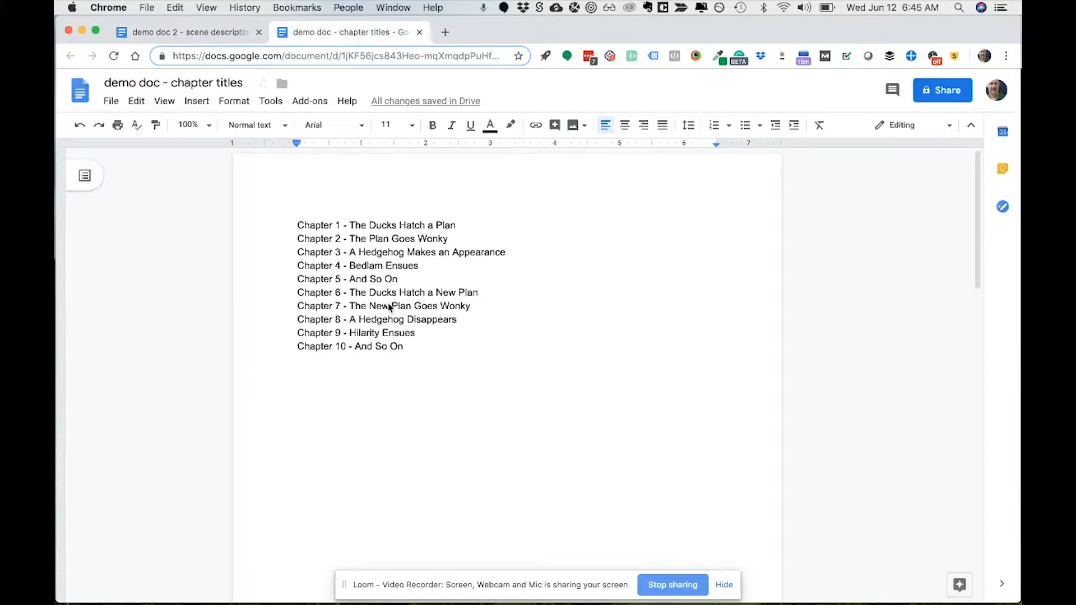
{"action": "scroll", "coordinate": [427, 304], "scroll_direction": "down", "scroll_amount": 5}
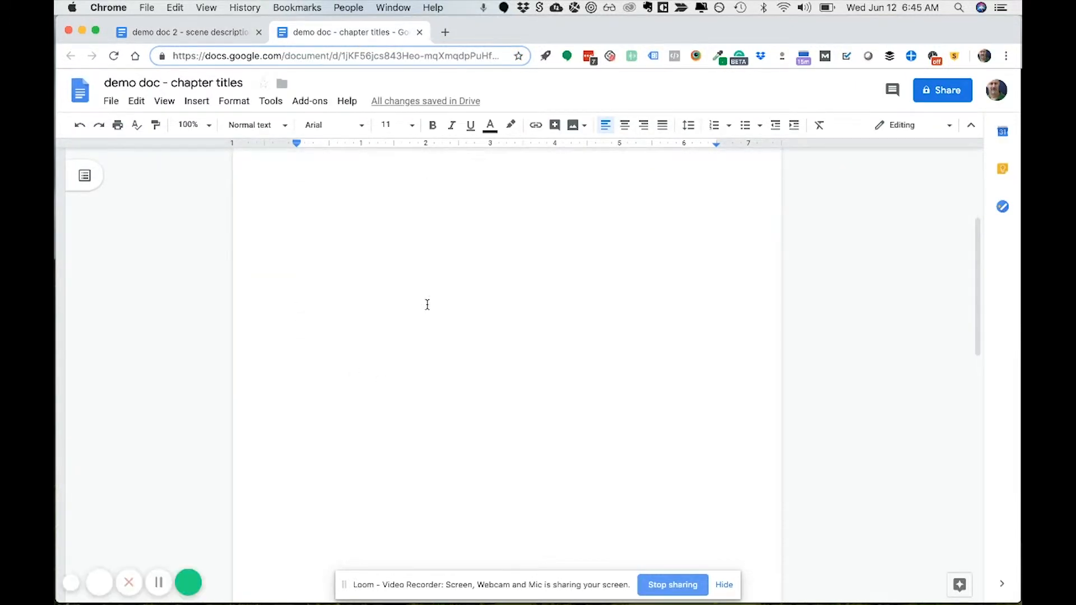
{"action": "scroll", "coordinate": [427, 304], "scroll_direction": "down", "scroll_amount": 8}
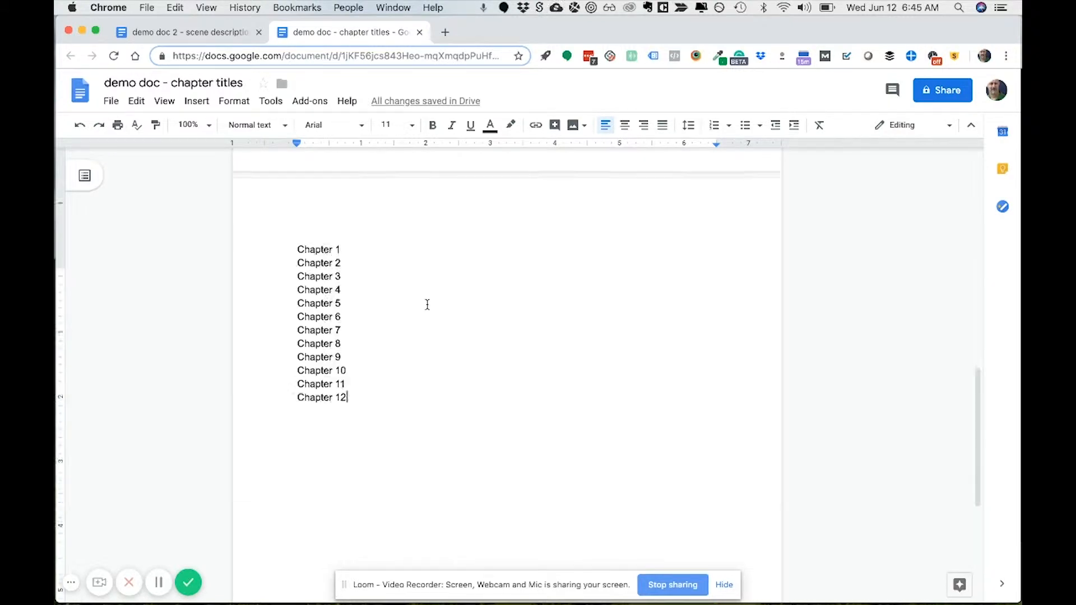
{"action": "scroll", "coordinate": [427, 305], "scroll_direction": "down", "scroll_amount": 2}
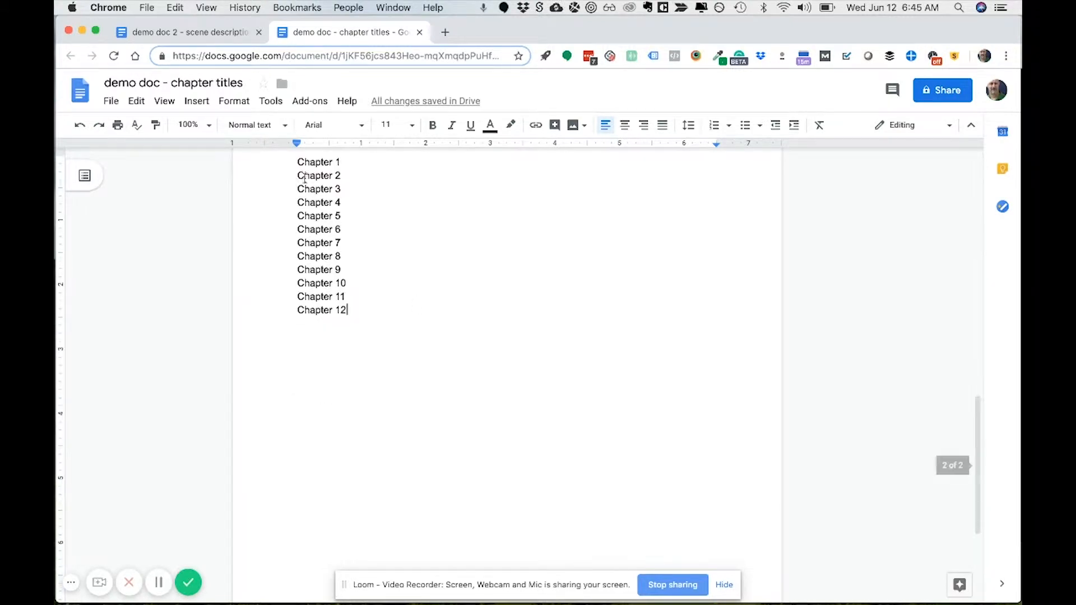
Step: In the scene descriptions document, apply the Heading 1 style to each of the first three scene lines, September through late November
{"action": "left_click", "coordinate": [221, 36]}
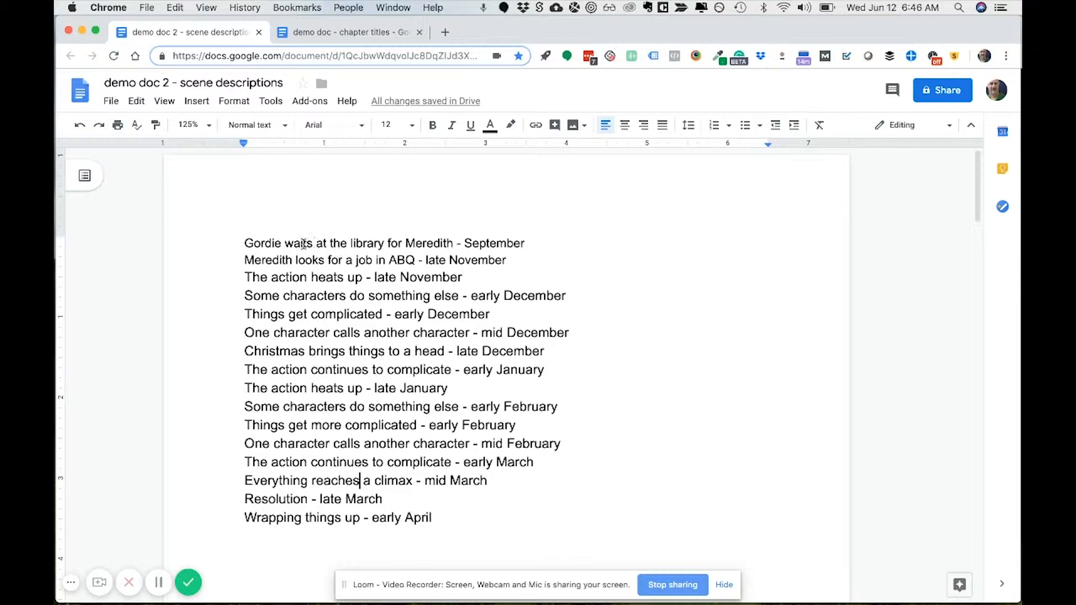
{"action": "left_click", "coordinate": [352, 245]}
{"action": "left_click", "coordinate": [279, 126]}
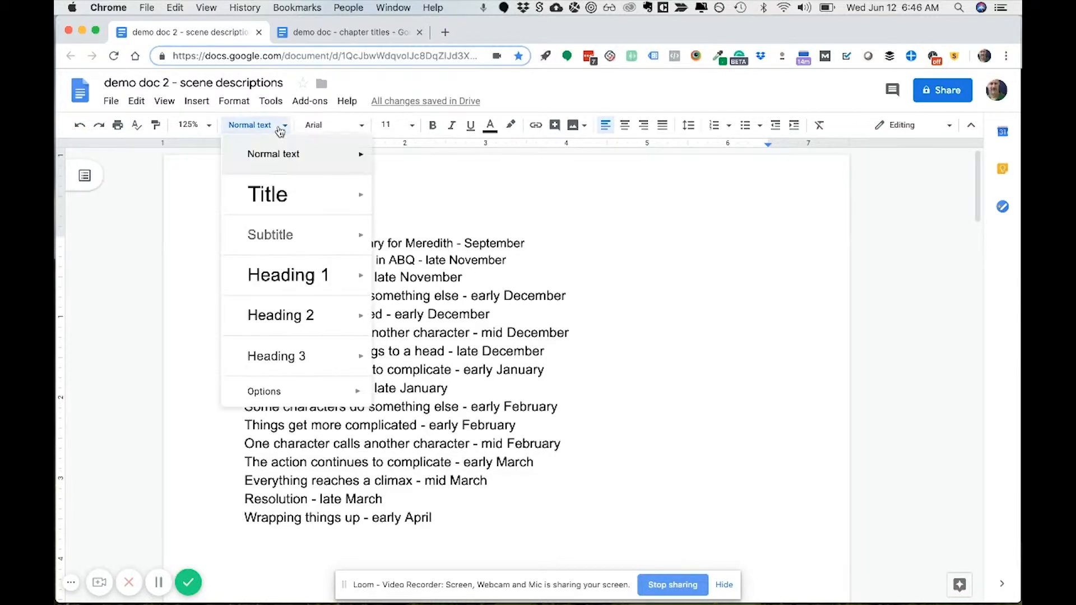
{"action": "left_click", "coordinate": [285, 289]}
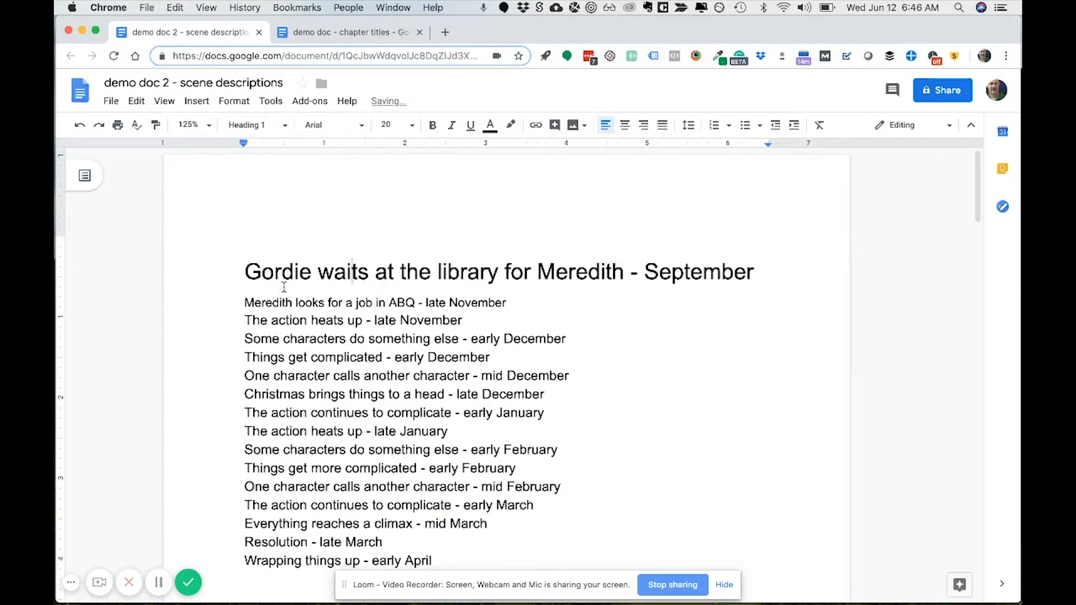
{"action": "left_click", "coordinate": [312, 303]}
{"action": "left_click", "coordinate": [258, 127]}
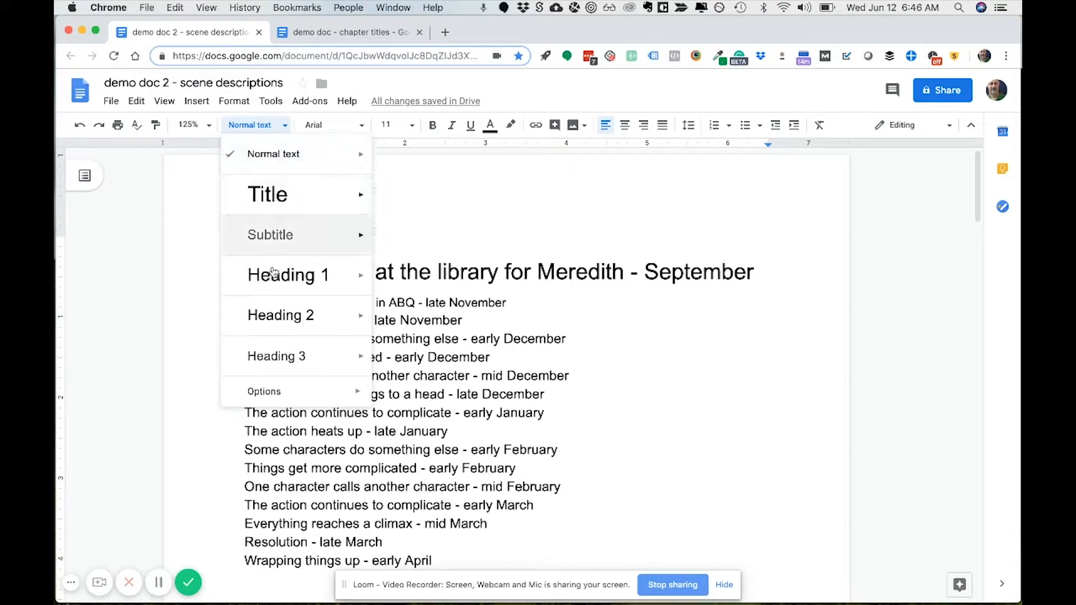
{"action": "left_click", "coordinate": [280, 288]}
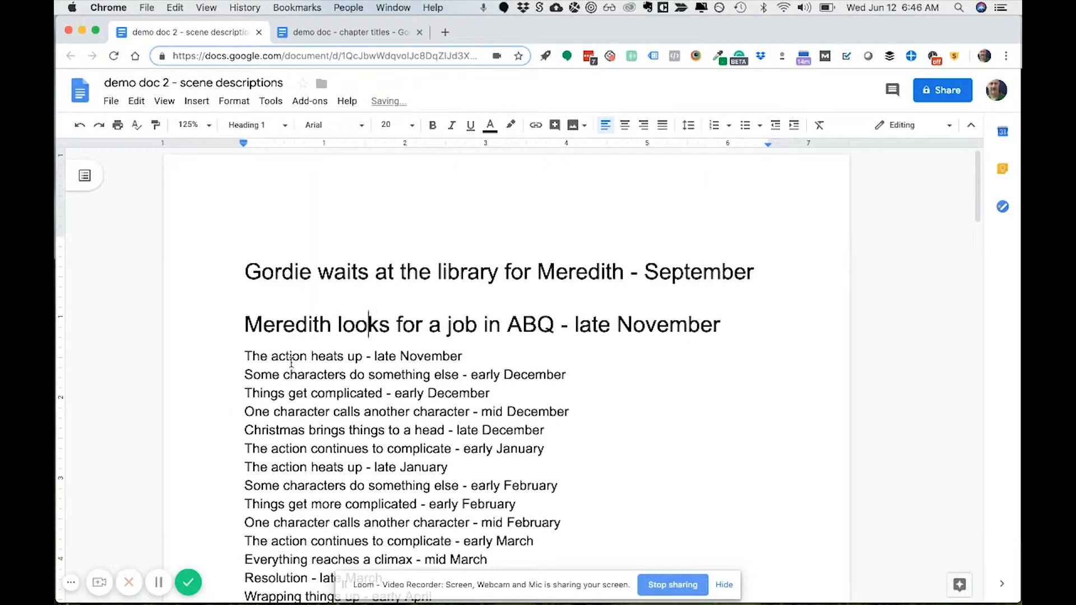
{"action": "left_click", "coordinate": [257, 125]}
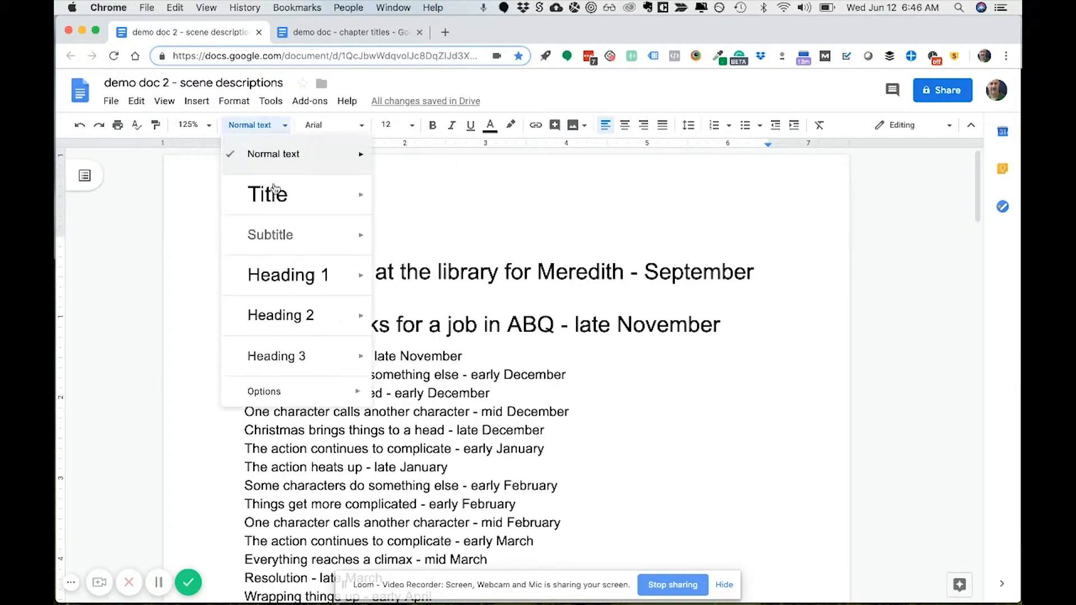
{"action": "left_click", "coordinate": [275, 272]}
Step: Apply the Heading 2 style to the two early December scene lines and the mid December scene line
{"action": "scroll", "coordinate": [315, 285], "scroll_direction": "down", "scroll_amount": 3}
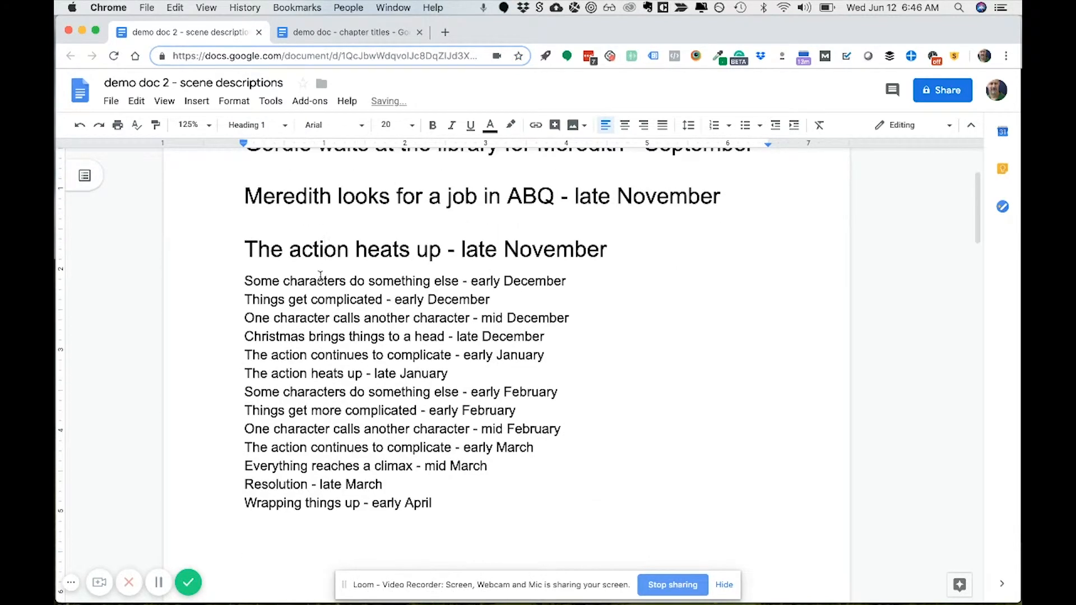
{"action": "left_click", "coordinate": [317, 279]}
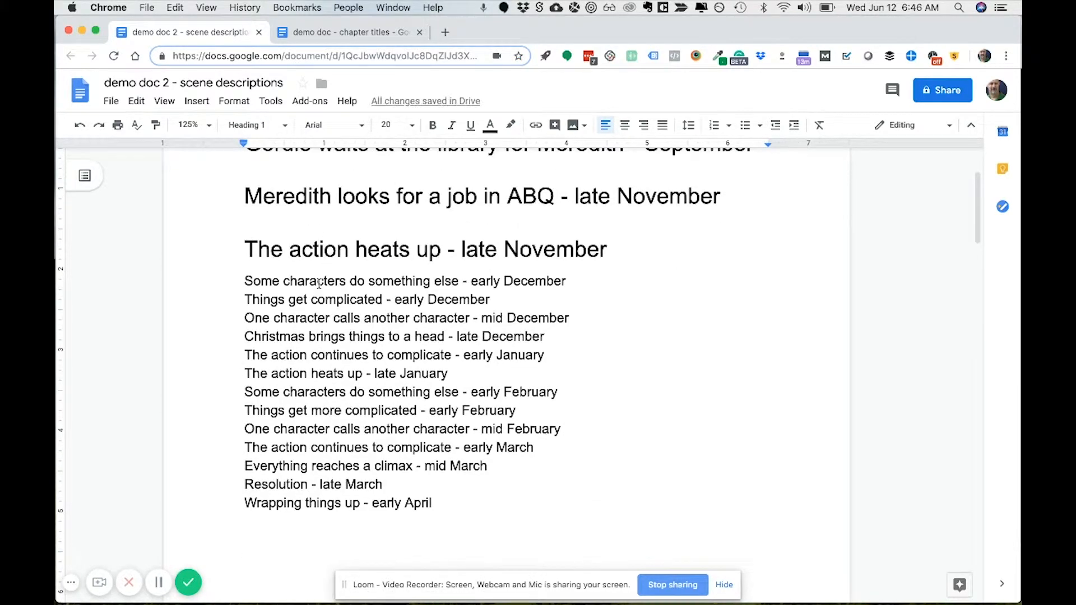
{"action": "left_click", "coordinate": [261, 129]}
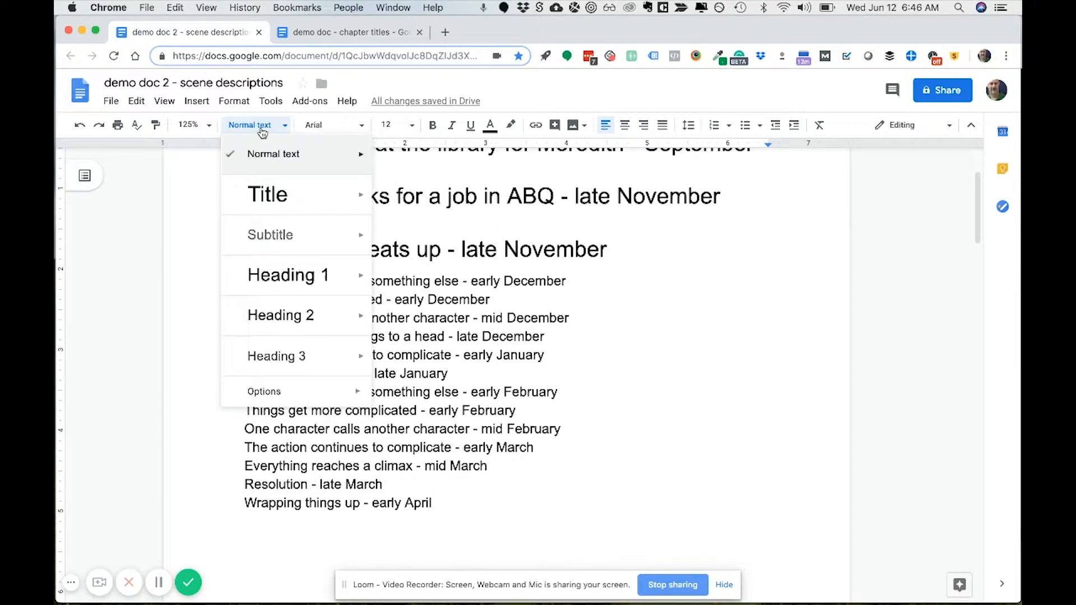
{"action": "left_click", "coordinate": [280, 314]}
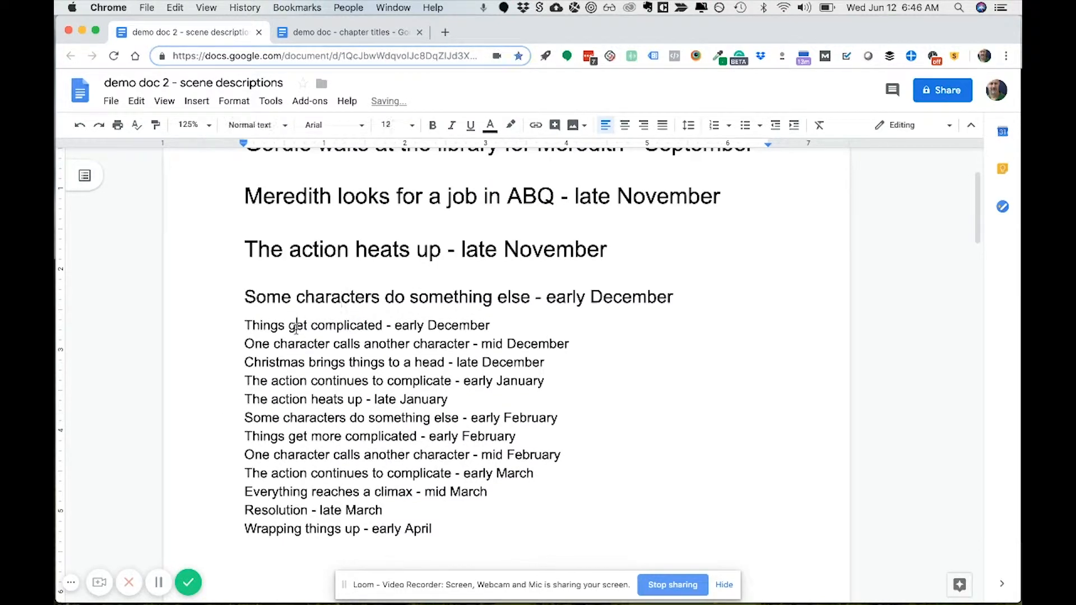
{"action": "left_click", "coordinate": [258, 125]}
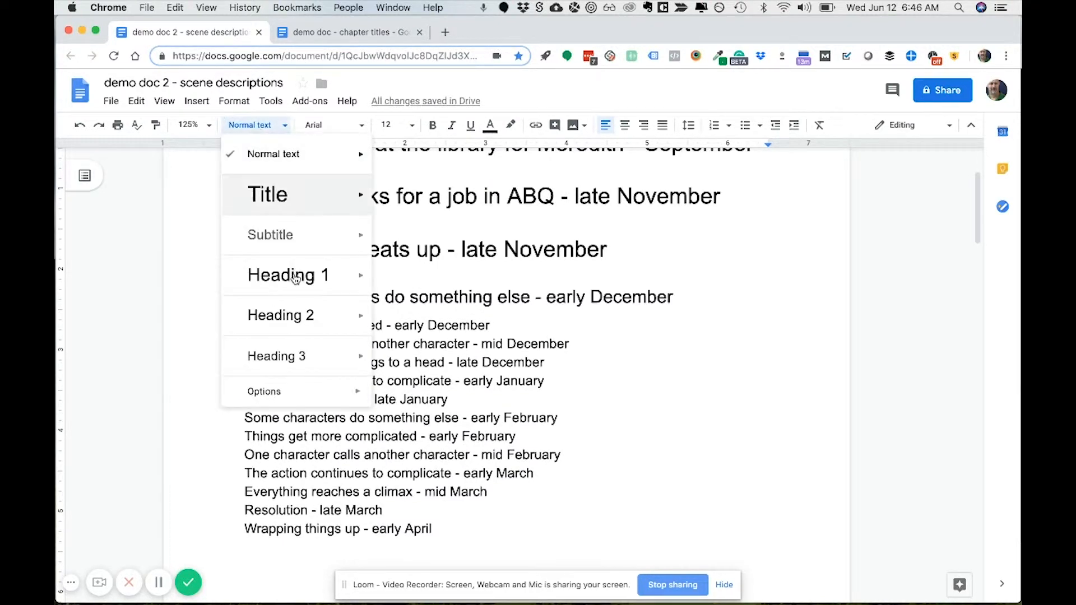
{"action": "left_click", "coordinate": [307, 324]}
{"action": "left_click", "coordinate": [313, 370]}
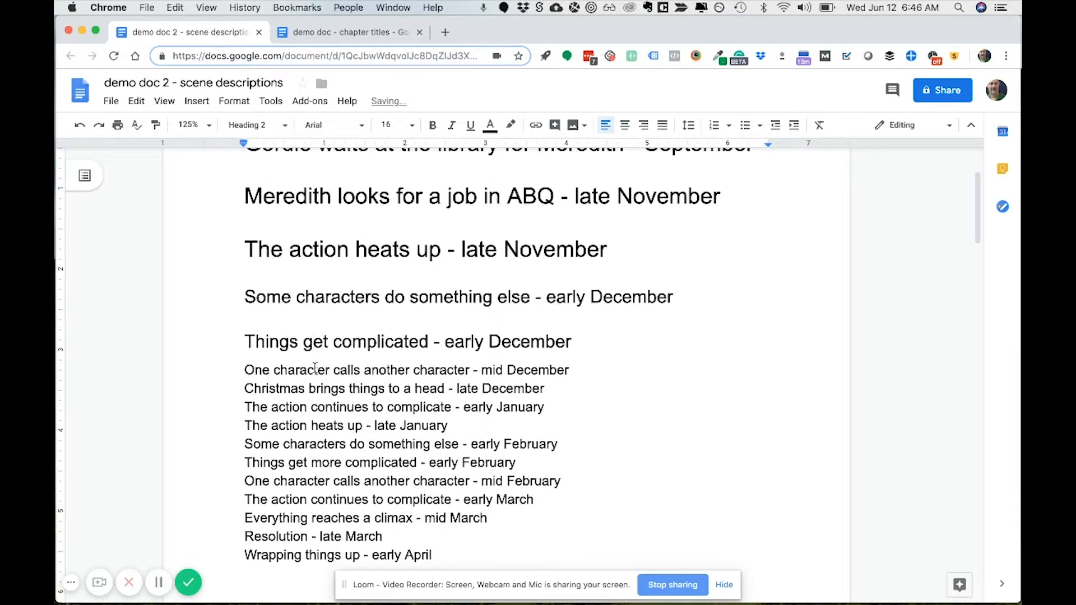
{"action": "left_click", "coordinate": [255, 125]}
{"action": "left_click", "coordinate": [271, 315]}
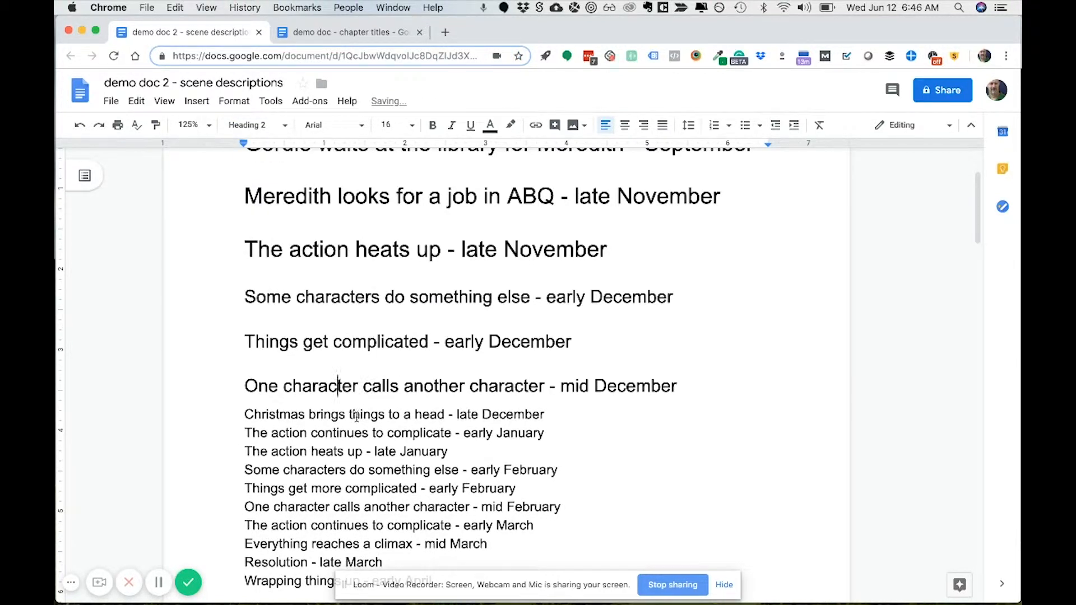
{"action": "left_click", "coordinate": [338, 249]}
Step: Apply the Heading 1 style to the late December, early January and late January scene lines
{"action": "left_click", "coordinate": [332, 414]}
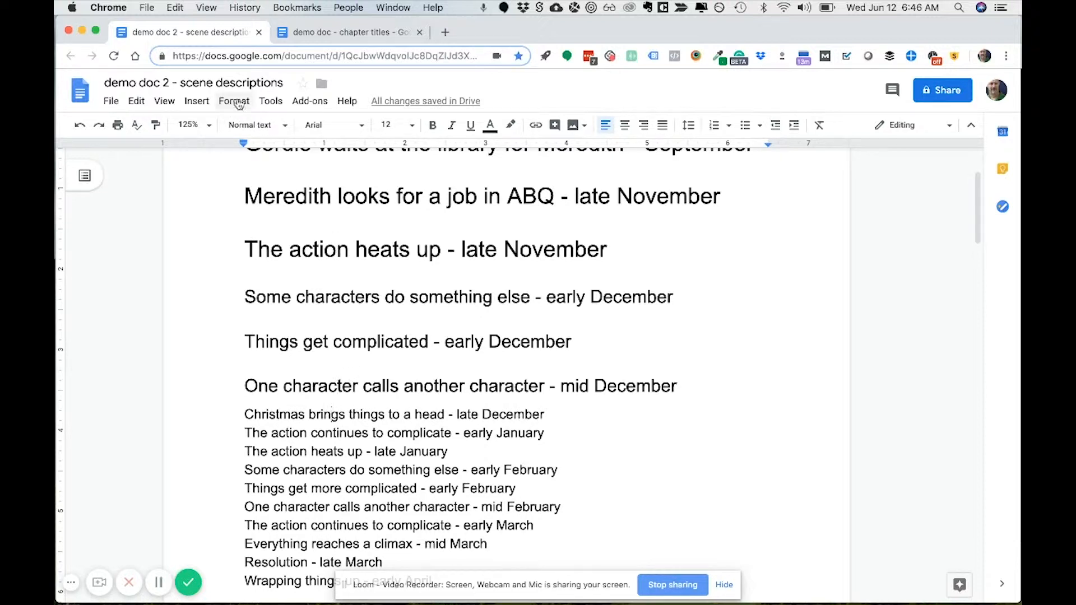
{"action": "left_click", "coordinate": [254, 128]}
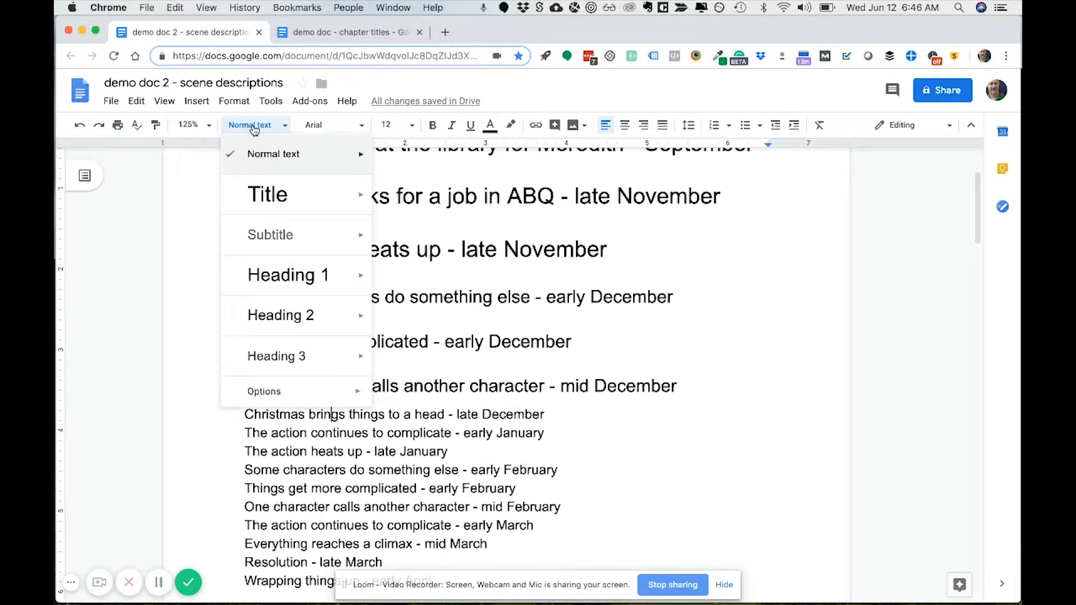
{"action": "left_click", "coordinate": [278, 273]}
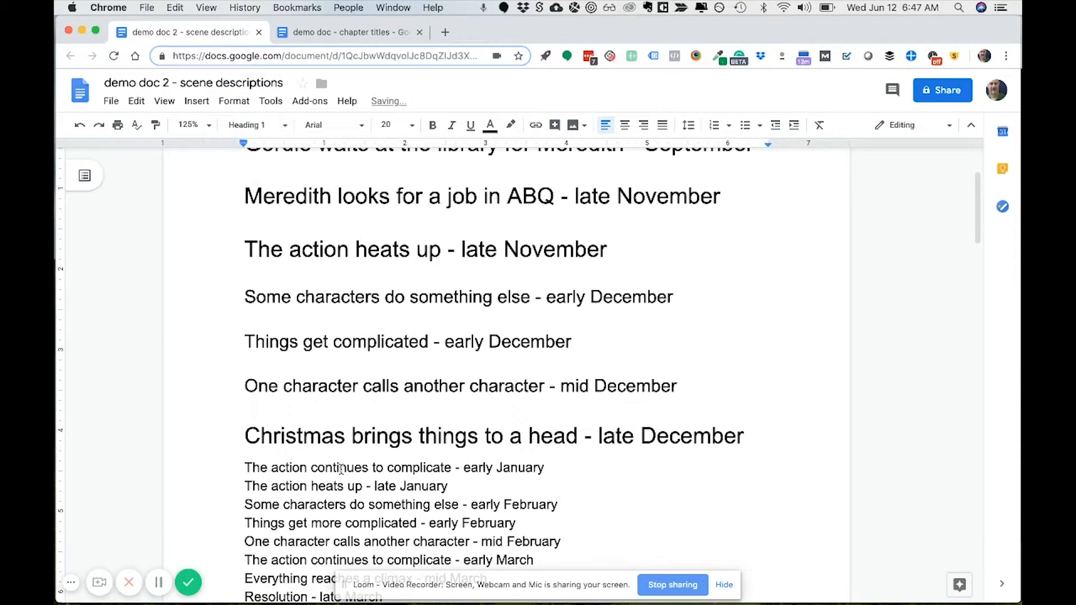
{"action": "key", "text": "super+alt+1"}
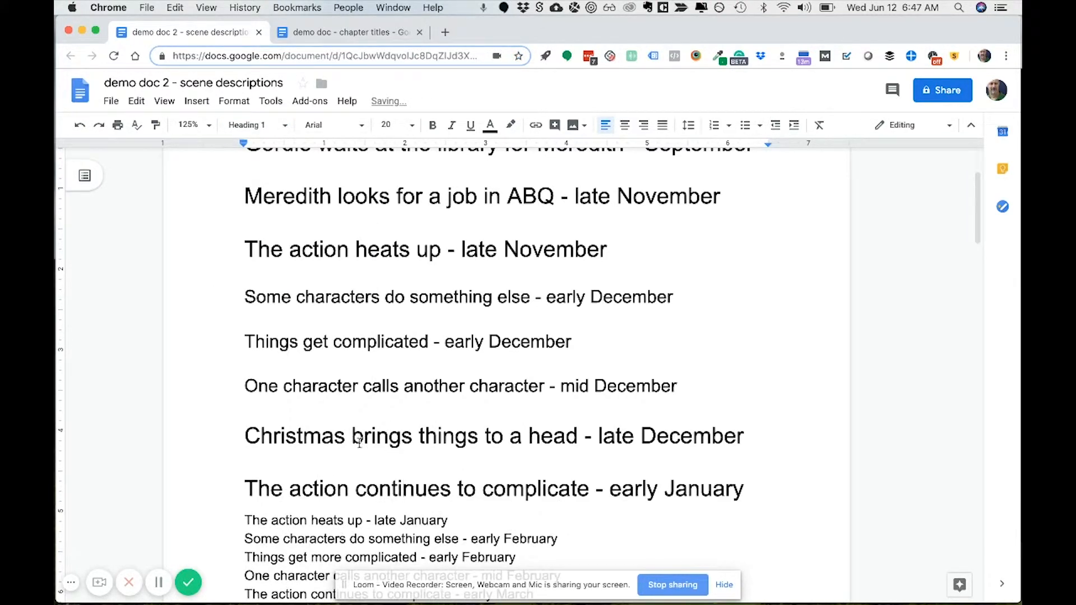
{"action": "scroll", "coordinate": [395, 398], "scroll_direction": "down", "scroll_amount": 5}
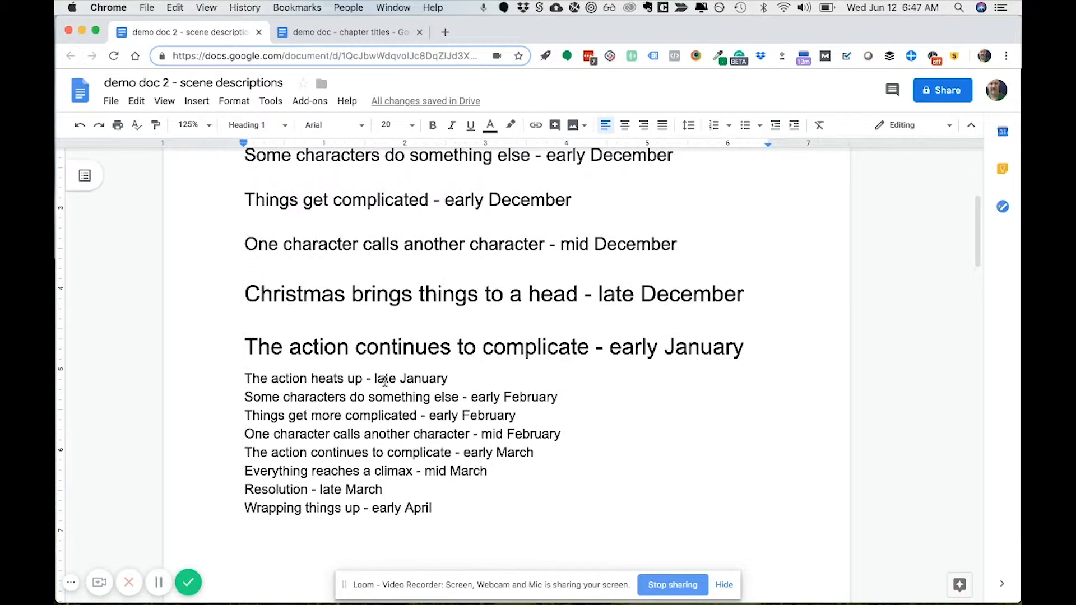
{"action": "left_click", "coordinate": [385, 381]}
{"action": "key", "text": "super+alt+1"}
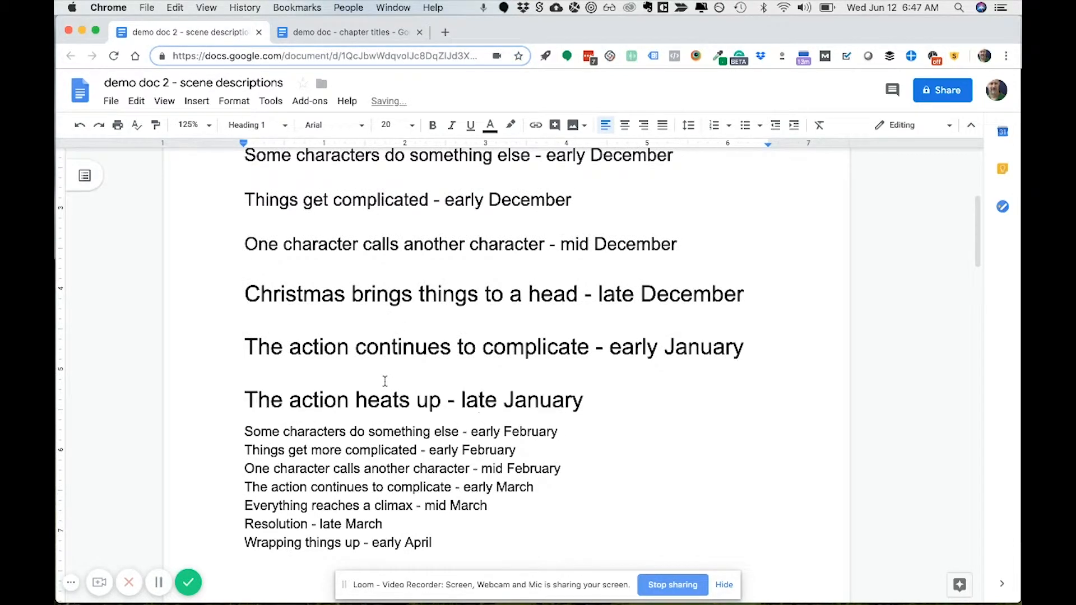
Step: Apply the Heading 1 style to the three February scene lines
{"action": "key", "text": "Down"}
{"action": "key", "text": "super+alt+1"}
{"action": "key", "text": "Down"}
{"action": "key", "text": "super+alt+1"}
{"action": "key", "text": "Down"}
{"action": "key", "text": "super+alt+1"}
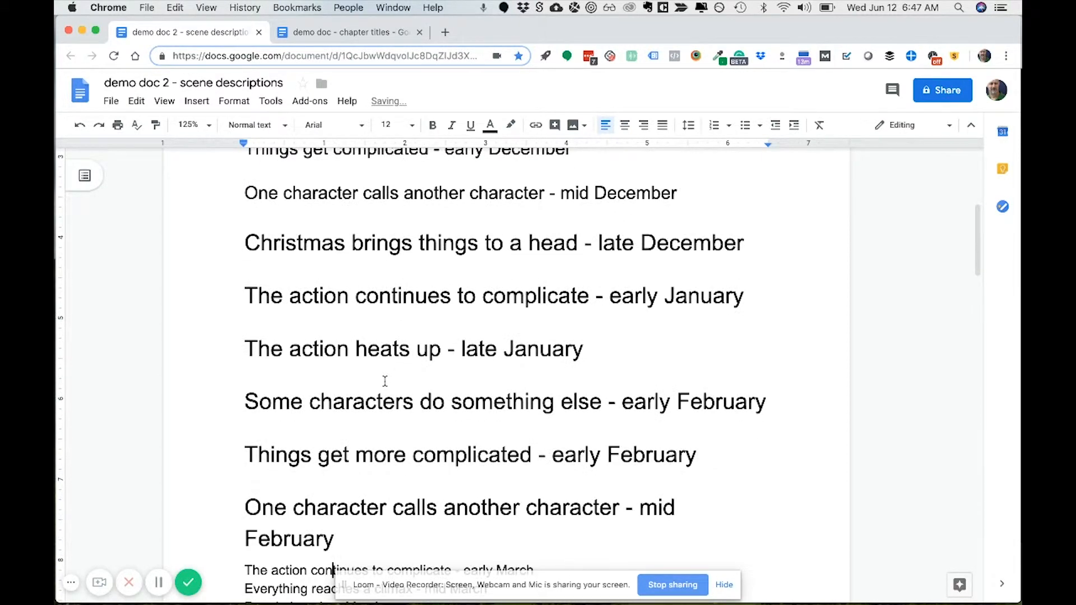
Step: Apply the Heading 1 style to the remaining scene lines, from early March through early April
{"action": "key", "text": "Down"}
{"action": "key", "text": "super+alt+1"}
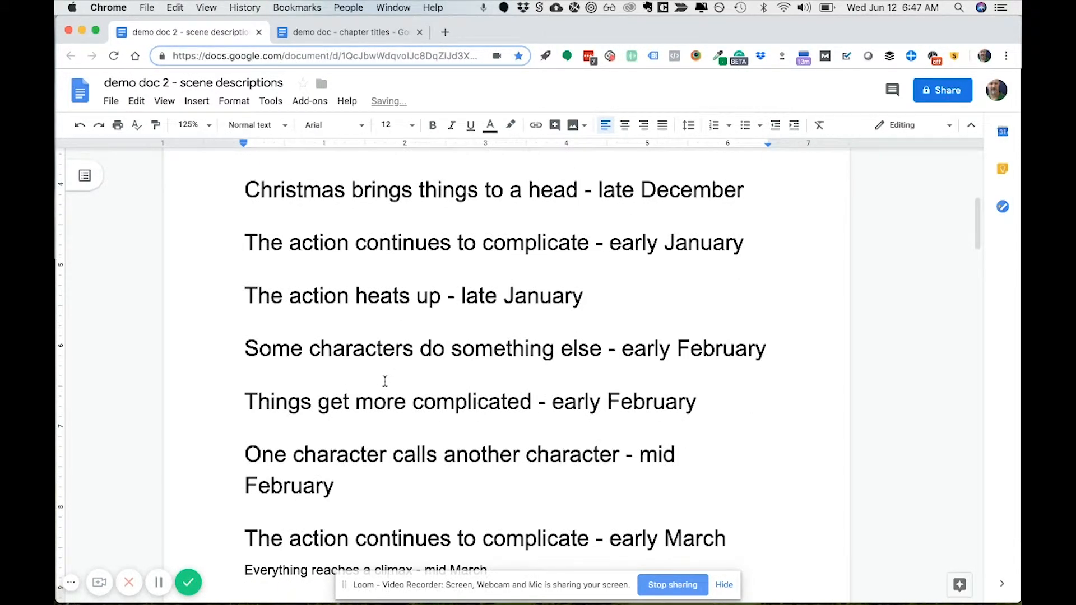
{"action": "key", "text": "Down"}
{"action": "key", "text": "super+alt+1"}
{"action": "key", "text": "Down"}
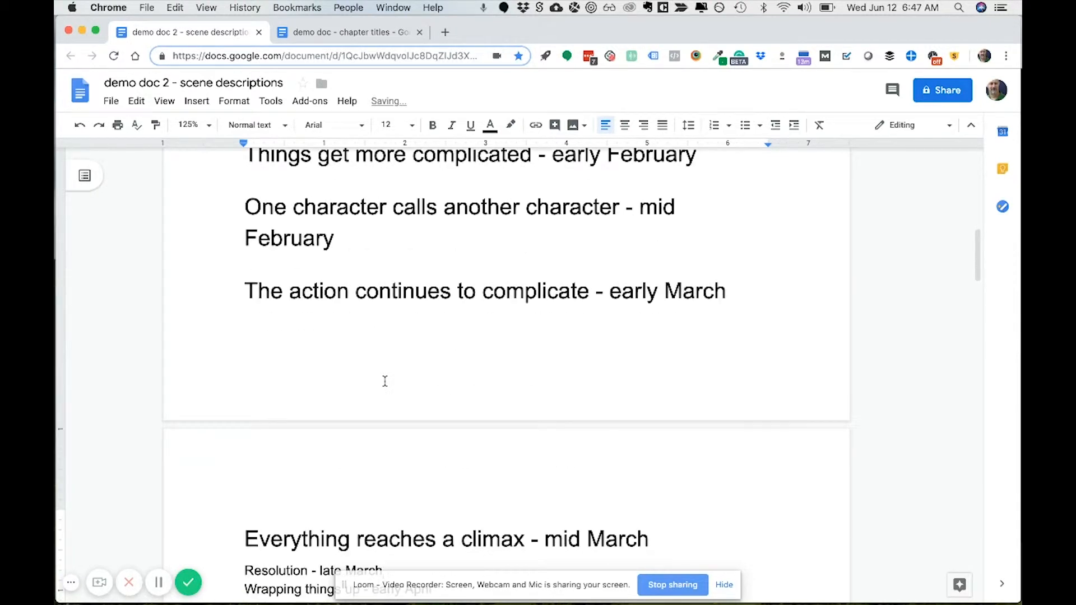
{"action": "key", "text": "super+alt+1"}
{"action": "key", "text": "Down"}
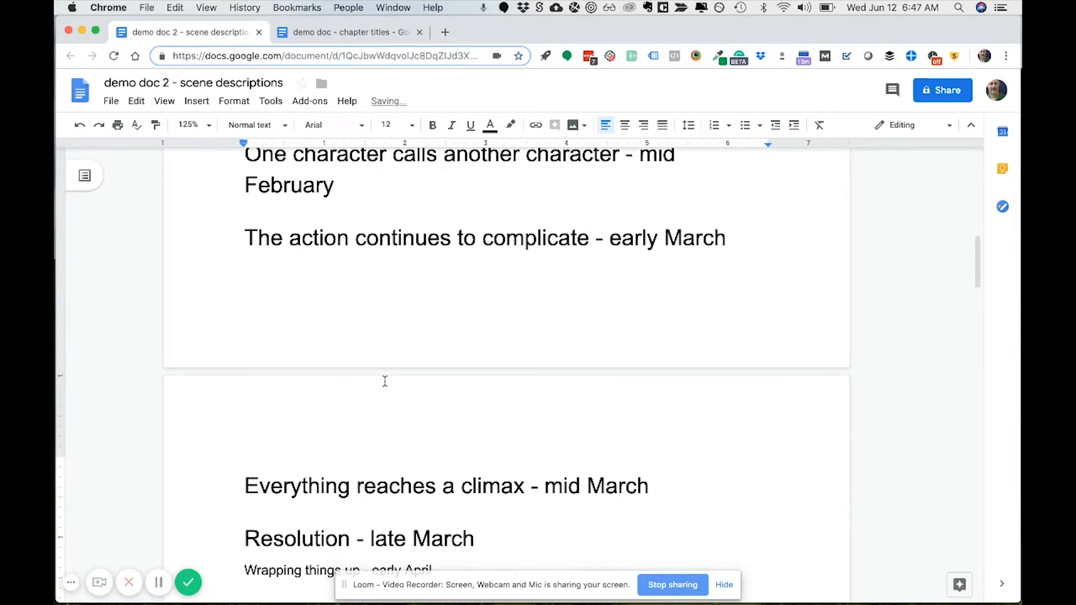
{"action": "key", "text": "super+alt+1"}
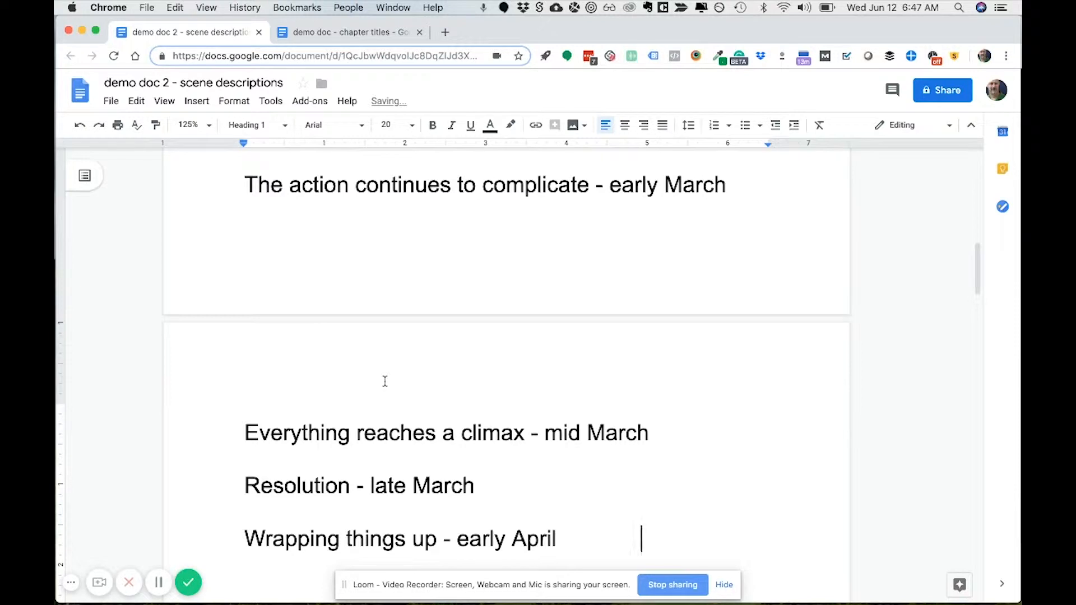
Step: Insert a page break before the September scene heading at the start of the document
{"action": "scroll", "coordinate": [355, 310], "scroll_direction": "up", "scroll_amount": 3}
{"action": "scroll", "coordinate": [355, 310], "scroll_direction": "up", "scroll_amount": 15}
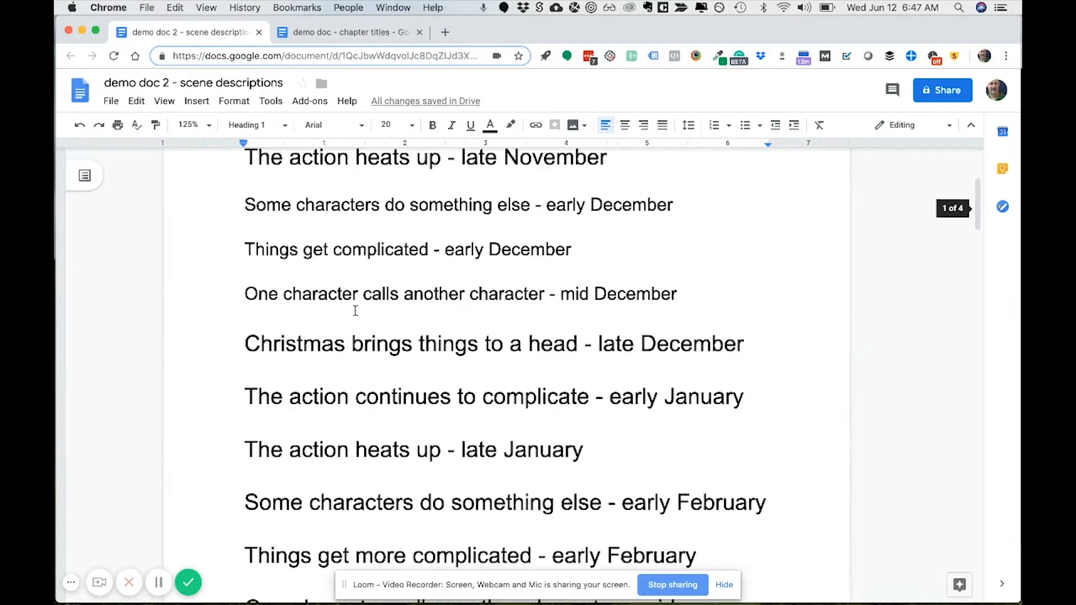
{"action": "scroll", "coordinate": [356, 310], "scroll_direction": "down", "scroll_amount": 1}
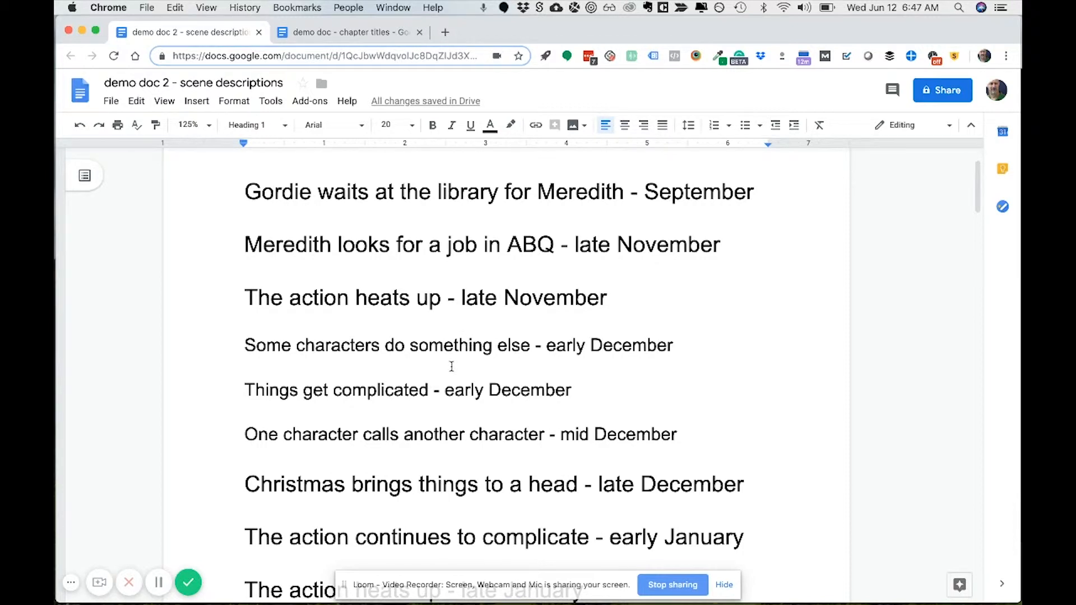
{"action": "scroll", "coordinate": [451, 367], "scroll_direction": "up", "scroll_amount": 3}
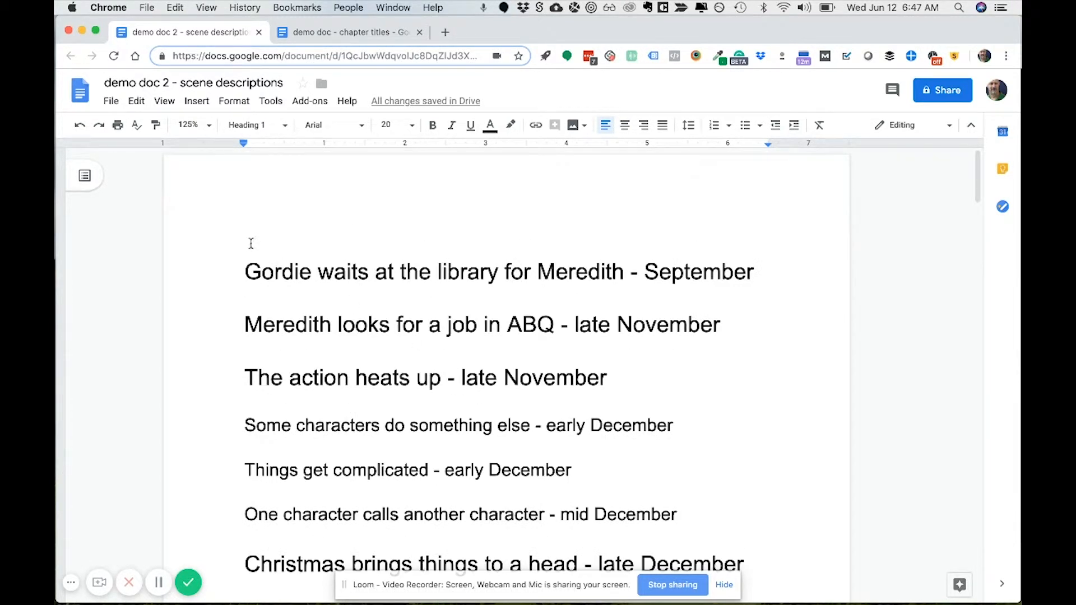
{"action": "left_click", "coordinate": [245, 270]}
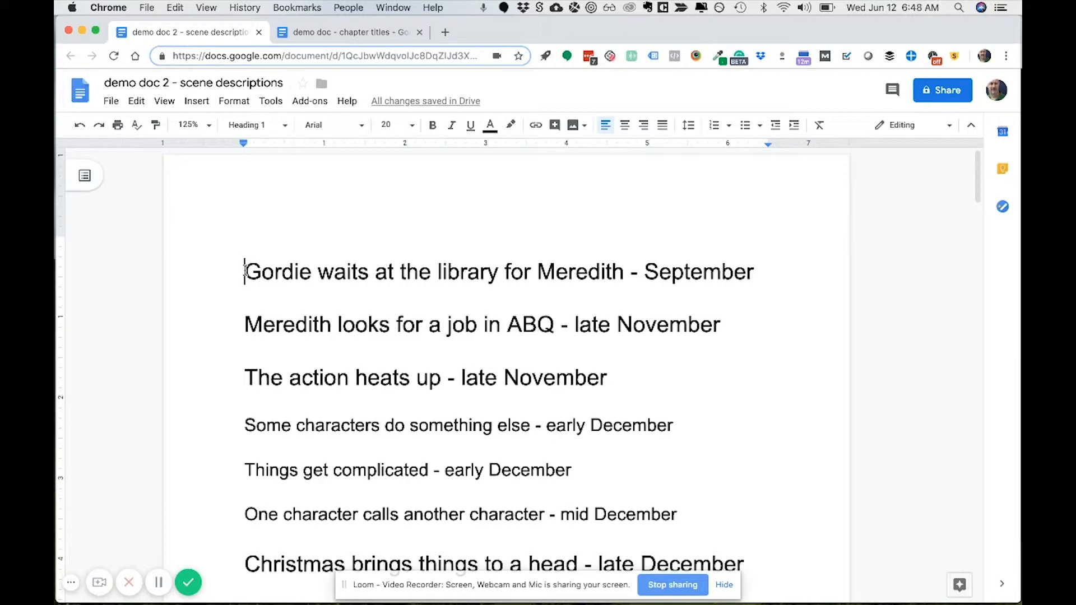
{"action": "key", "text": "super+Return"}
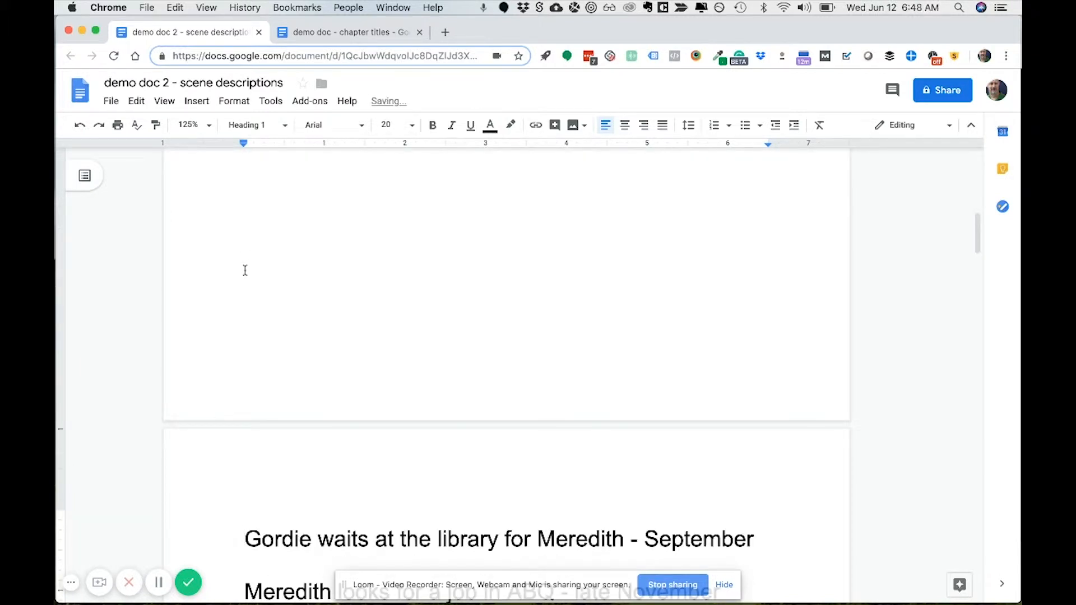
Step: Insert a table of contents with page numbers on the blank first page
{"action": "key", "text": "Up"}
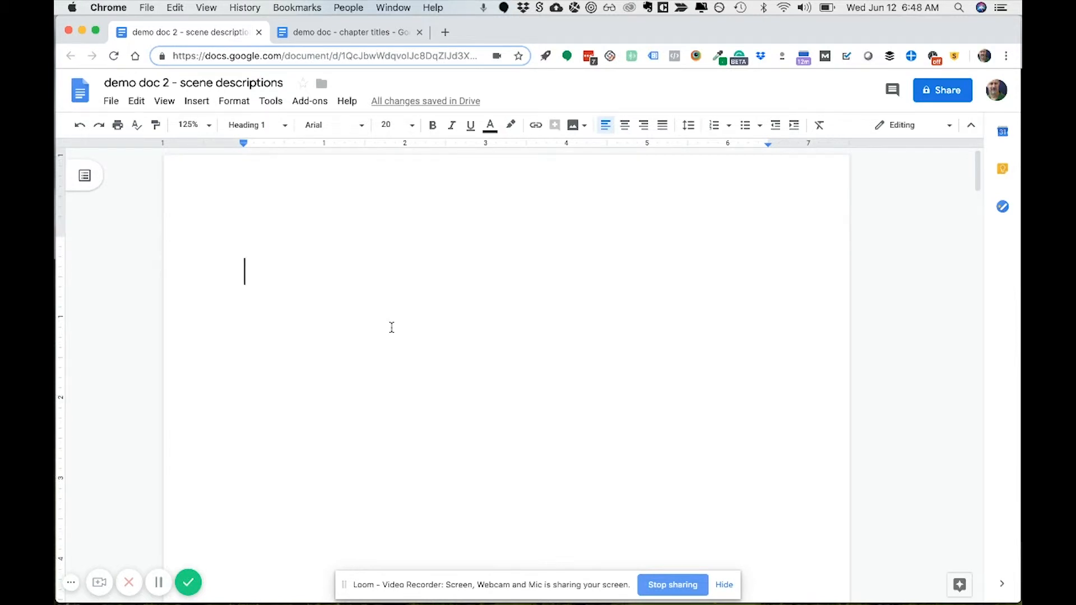
{"action": "scroll", "coordinate": [363, 350], "scroll_direction": "down", "scroll_amount": 2}
{"action": "scroll", "coordinate": [362, 350], "scroll_direction": "up", "scroll_amount": 2}
{"action": "left_click", "coordinate": [201, 106]}
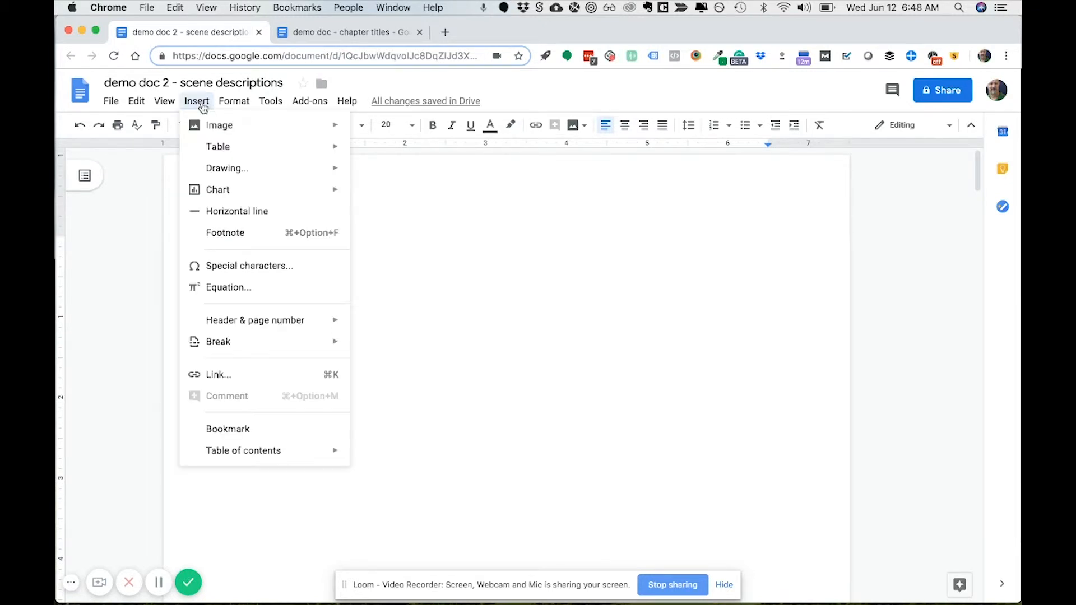
{"action": "mouse_move", "coordinate": [243, 458]}
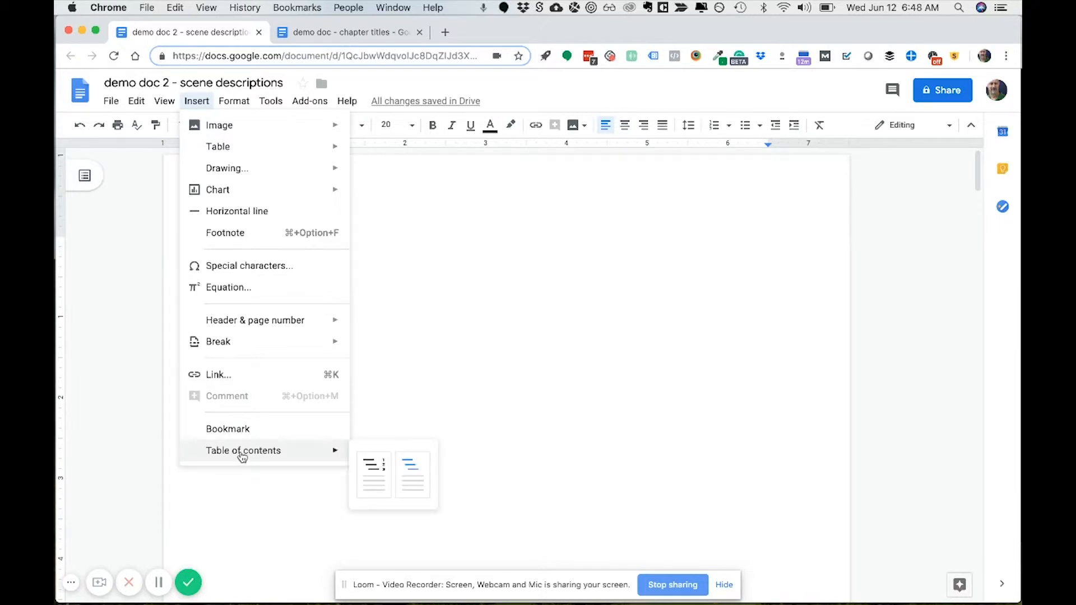
{"action": "left_click", "coordinate": [375, 474]}
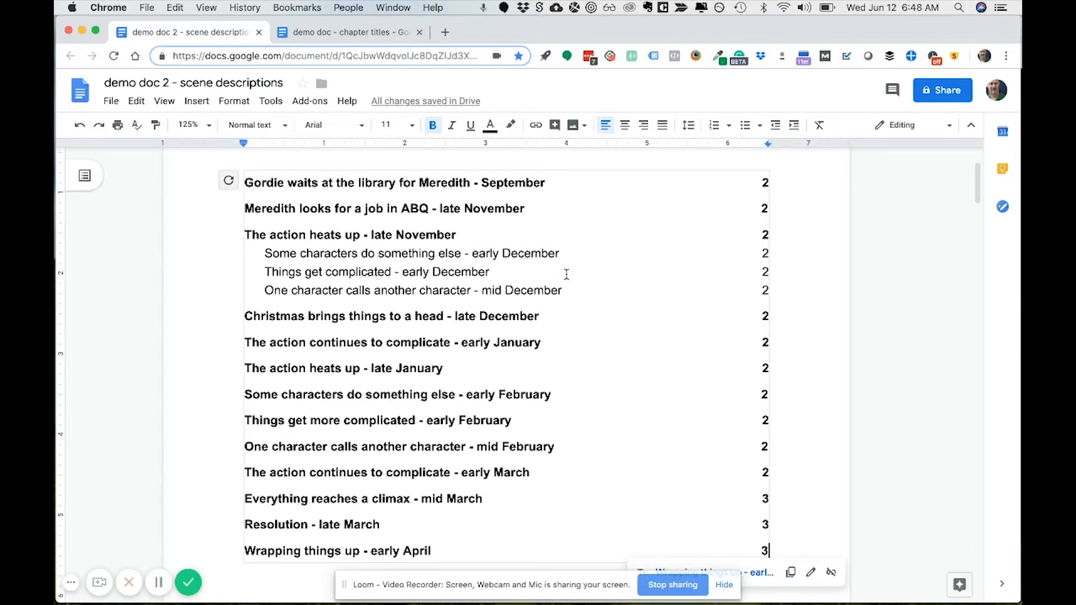
Step: Open the bookmarked "novel demo" document in a new browser tab
{"action": "left_click", "coordinate": [446, 33]}
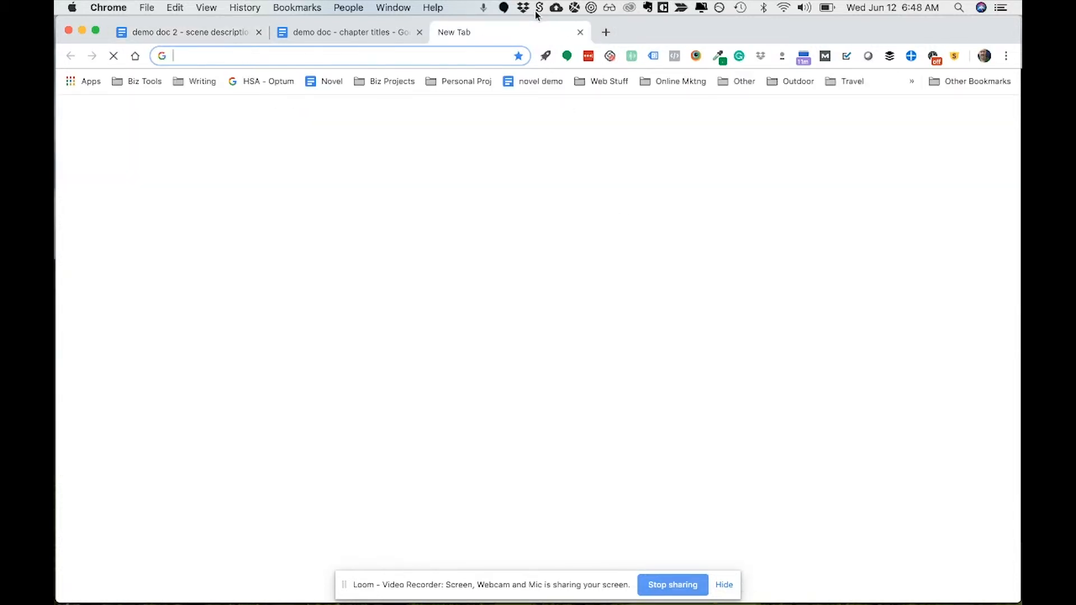
{"action": "left_click", "coordinate": [537, 82]}
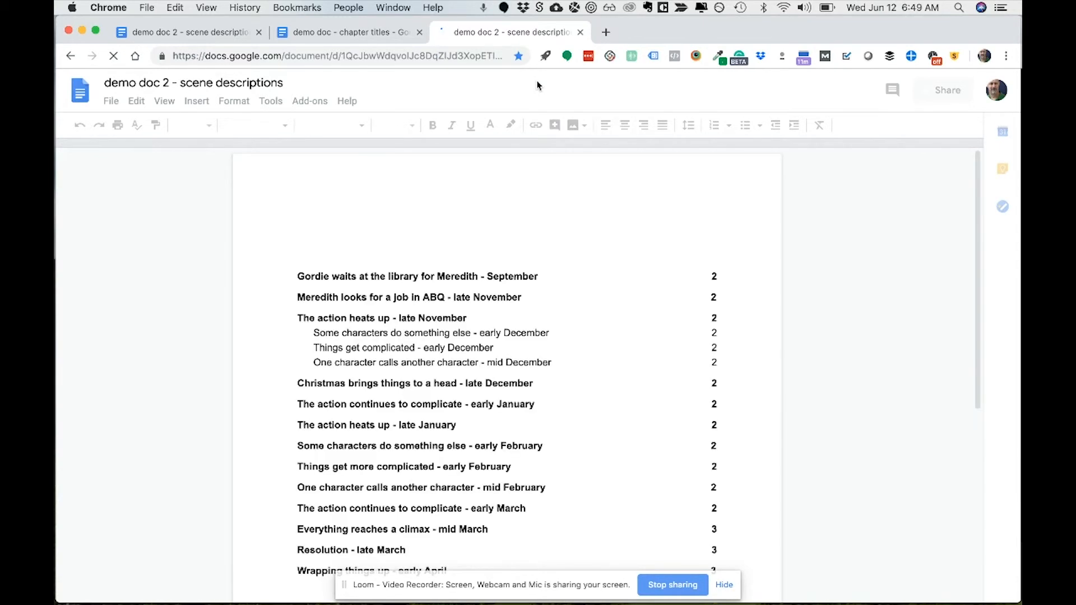
Step: Follow the table of contents link for "Everything reaches a climax - mid March" to its heading
{"action": "scroll", "coordinate": [553, 374], "scroll_direction": "down", "scroll_amount": 2}
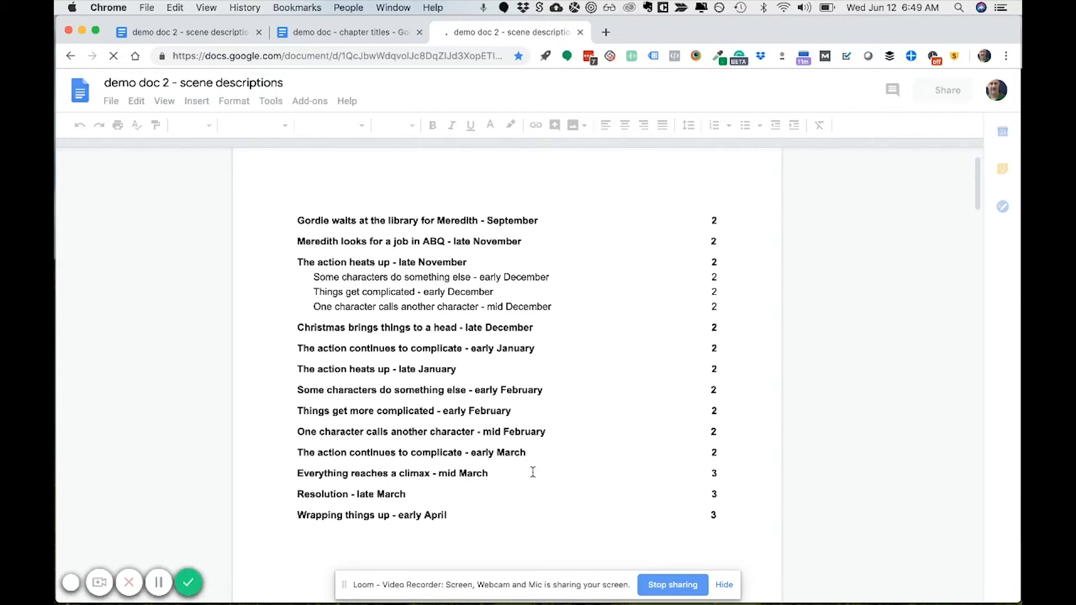
{"action": "left_click", "coordinate": [484, 474]}
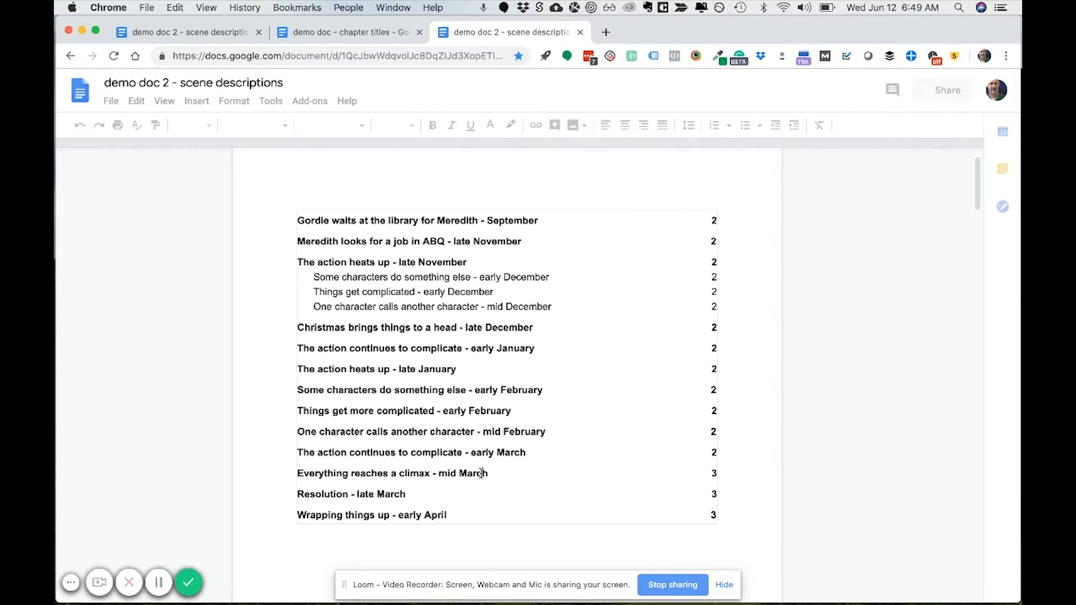
{"action": "left_click", "coordinate": [717, 474]}
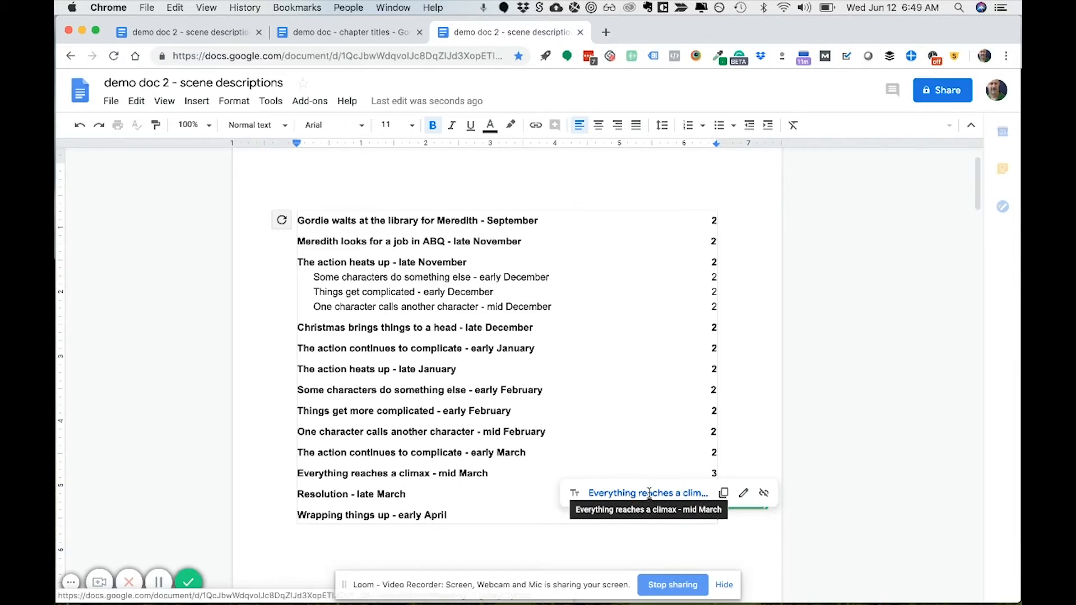
{"action": "left_click", "coordinate": [664, 492]}
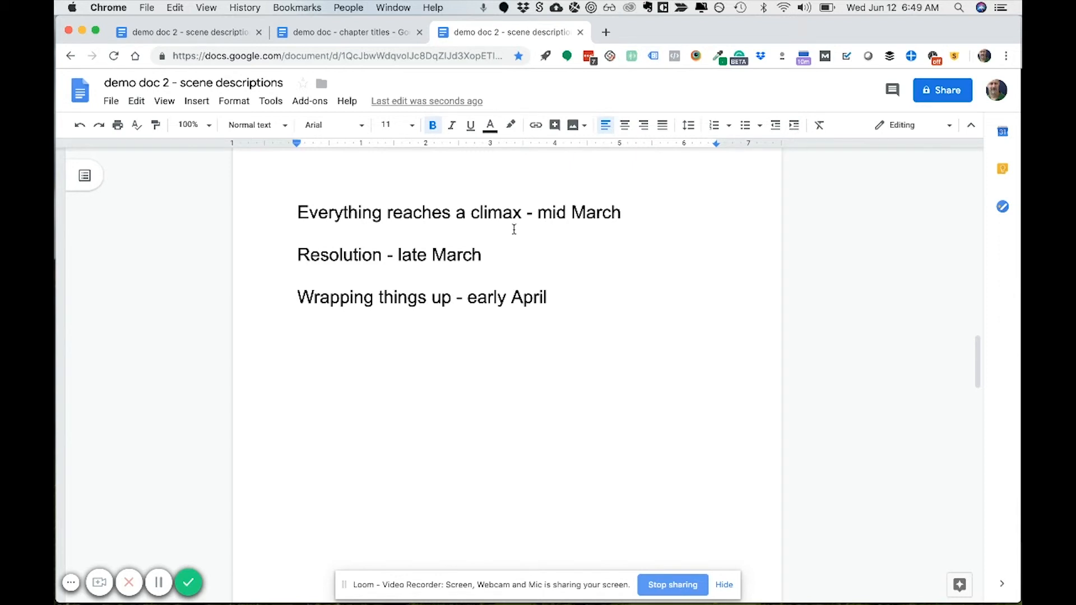
Step: Return to the table of contents on the first page and update it
{"action": "scroll", "coordinate": [514, 229], "scroll_direction": "up", "scroll_amount": 5}
{"action": "scroll", "coordinate": [514, 229], "scroll_direction": "up", "scroll_amount": 15}
{"action": "scroll", "coordinate": [514, 229], "scroll_direction": "up", "scroll_amount": 12}
{"action": "scroll", "coordinate": [514, 229], "scroll_direction": "down", "scroll_amount": 2}
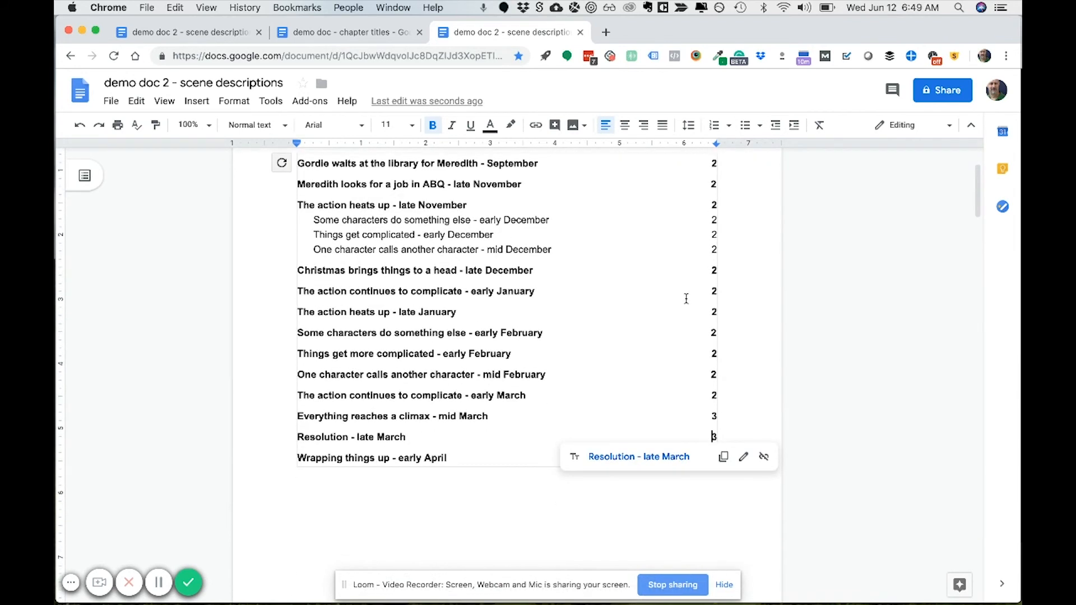
{"action": "left_click", "coordinate": [780, 316]}
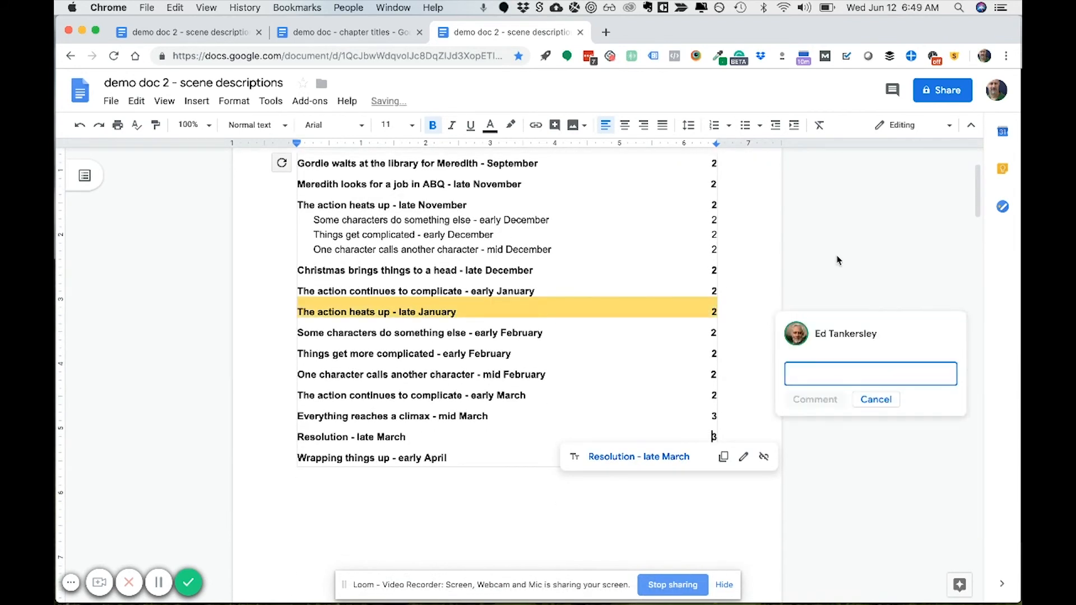
{"action": "left_click", "coordinate": [840, 252]}
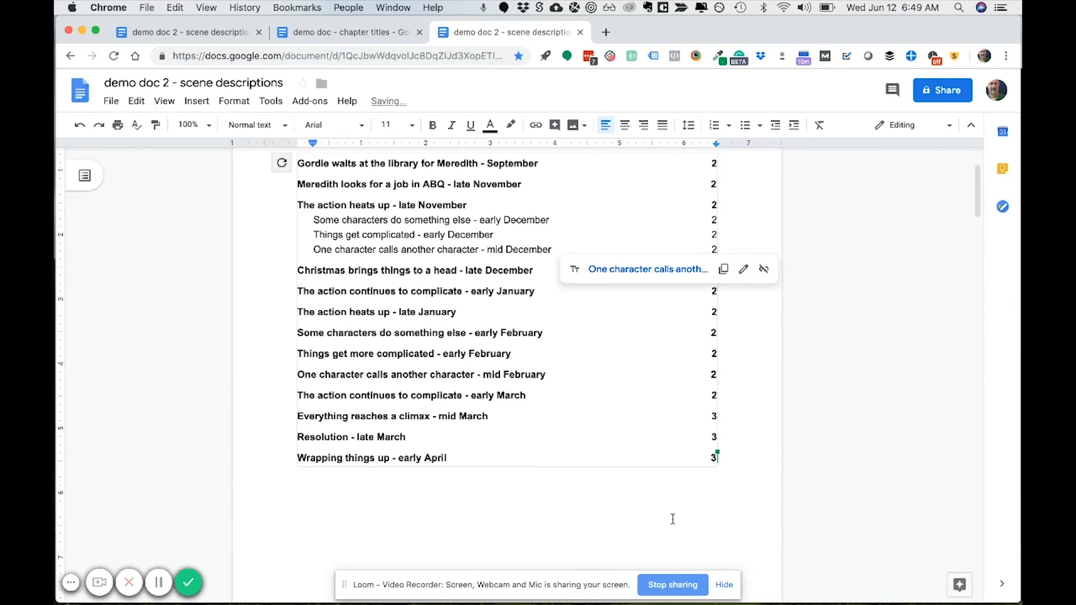
{"action": "left_click", "coordinate": [569, 348]}
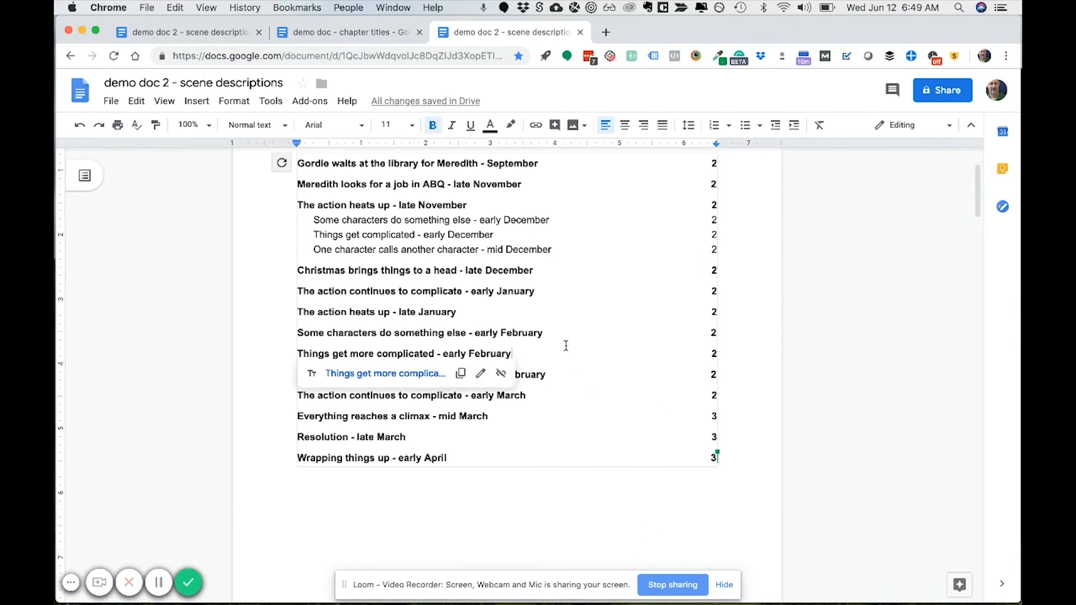
{"action": "scroll", "coordinate": [508, 303], "scroll_direction": "up", "scroll_amount": 2}
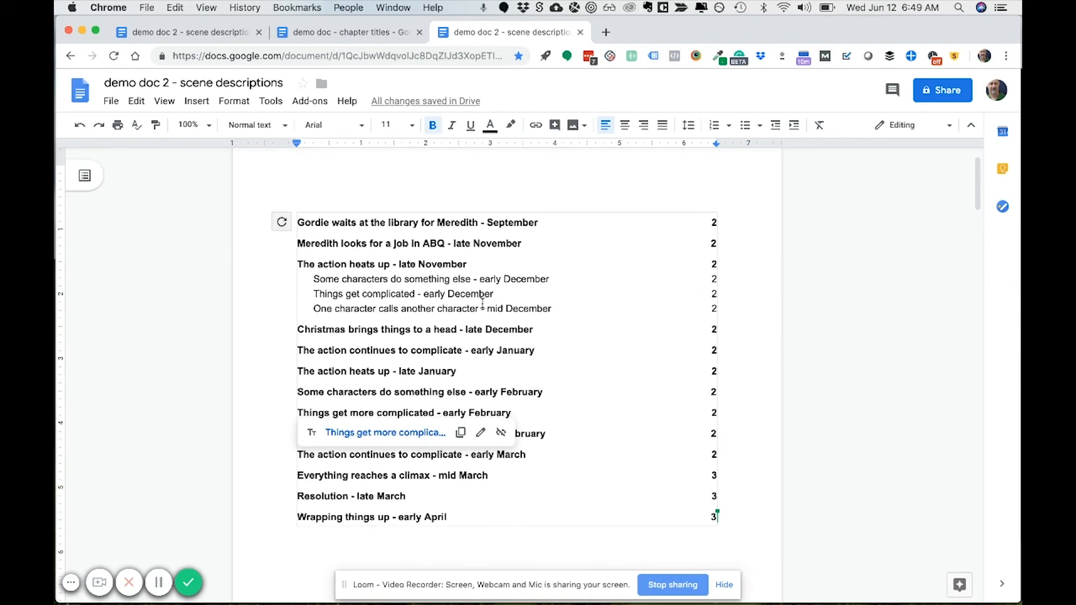
{"action": "left_click", "coordinate": [282, 222]}
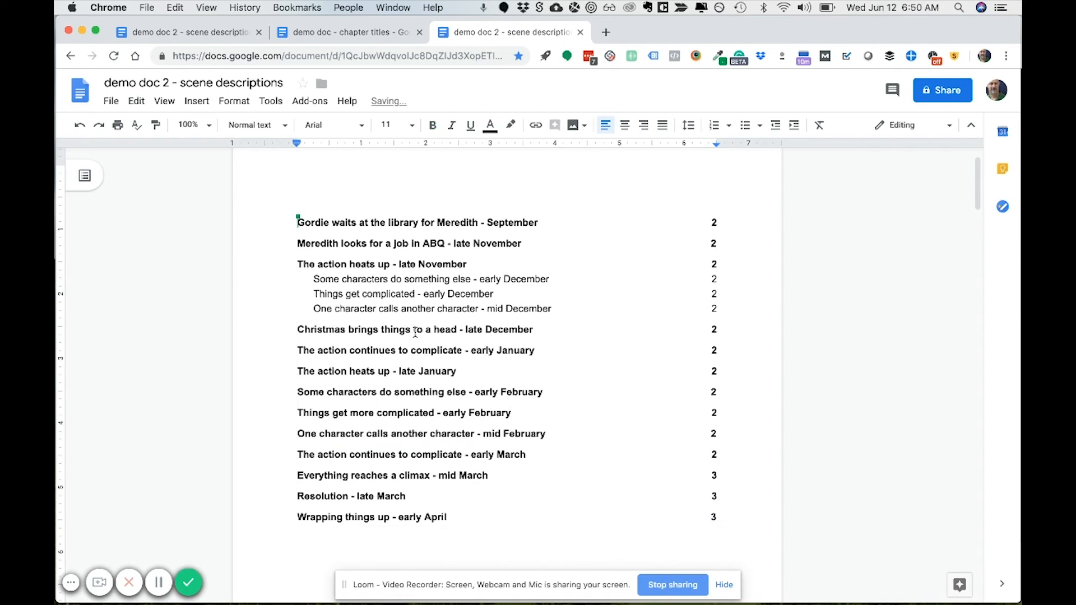